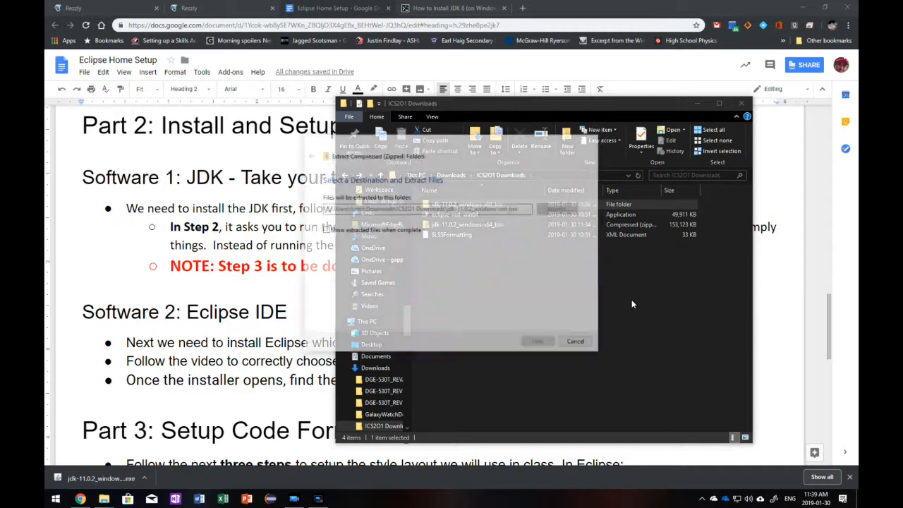
Step: Run the jdk-11.0.2_windows-x64_bin installer from its extracted folder and complete the installation with the default options
{"action": "left_click", "coordinate": [481, 204]}
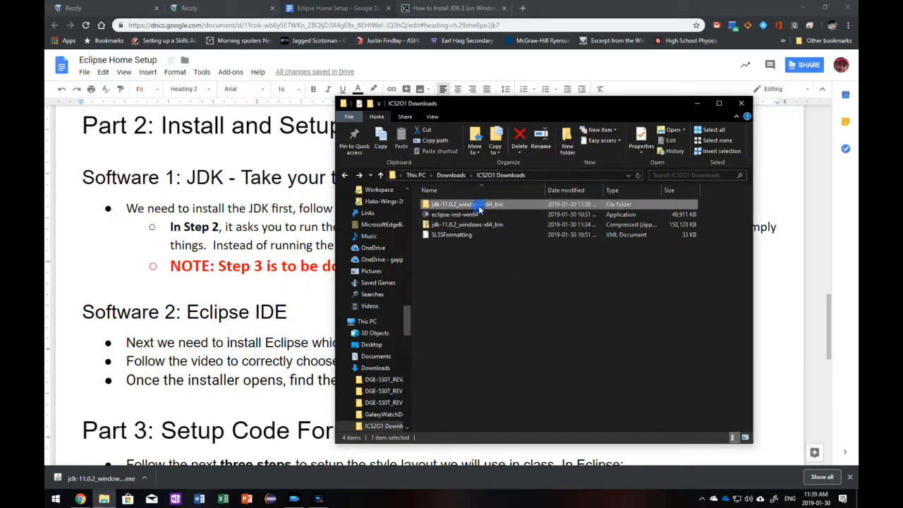
{"action": "double_click", "coordinate": [479, 205]}
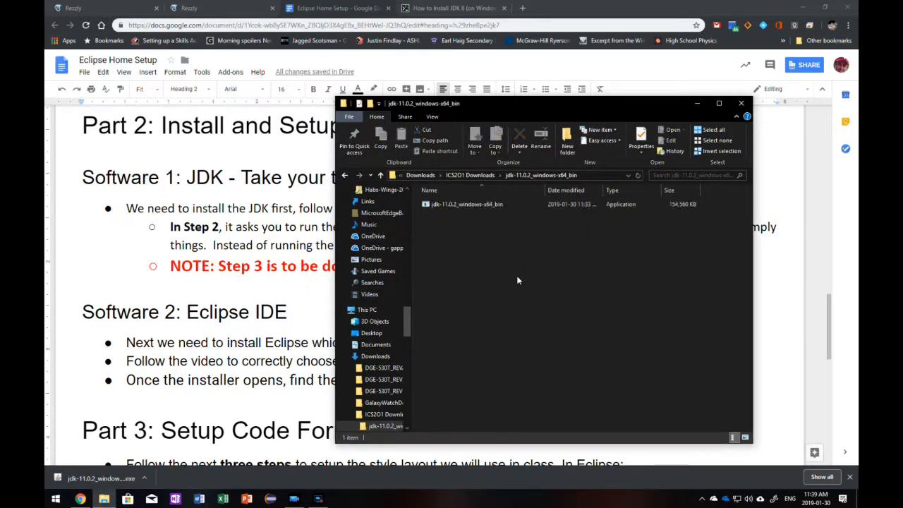
{"action": "double_click", "coordinate": [474, 205]}
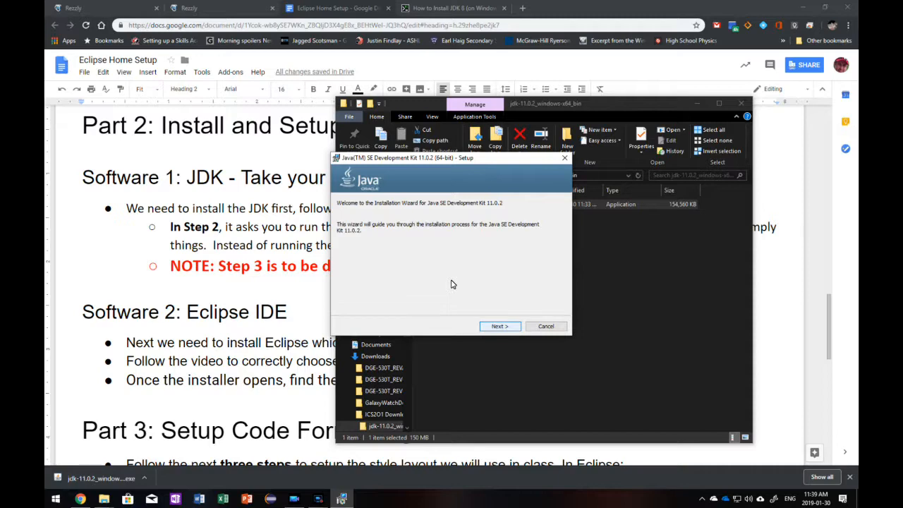
{"action": "key", "text": "Return"}
{"action": "key", "text": "Return"}
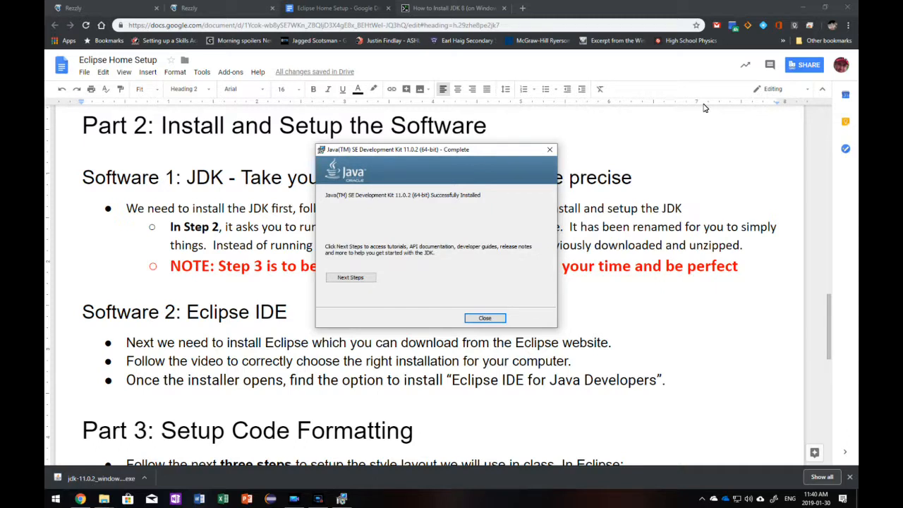
{"action": "key", "text": "Return"}
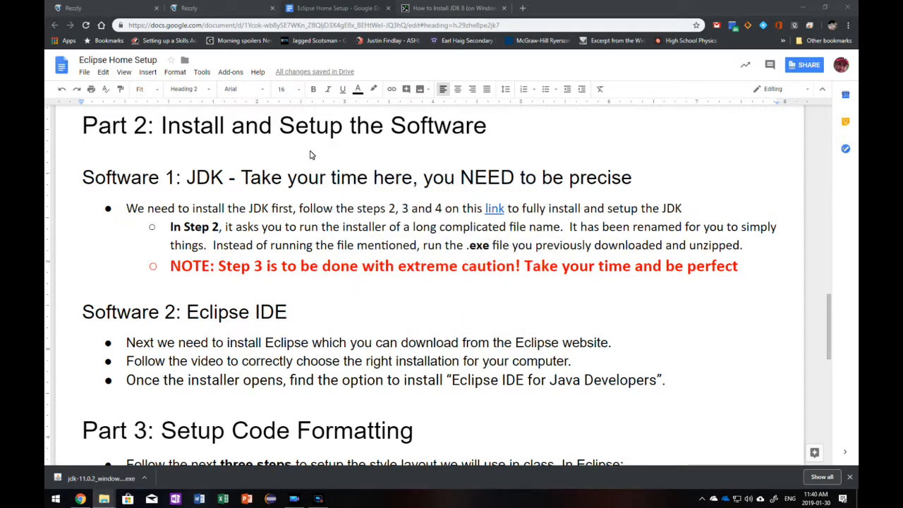
Step: Check the JDK instructions link under Software 1 and bring up the How to Install JDK web page
{"action": "left_click", "coordinate": [494, 210]}
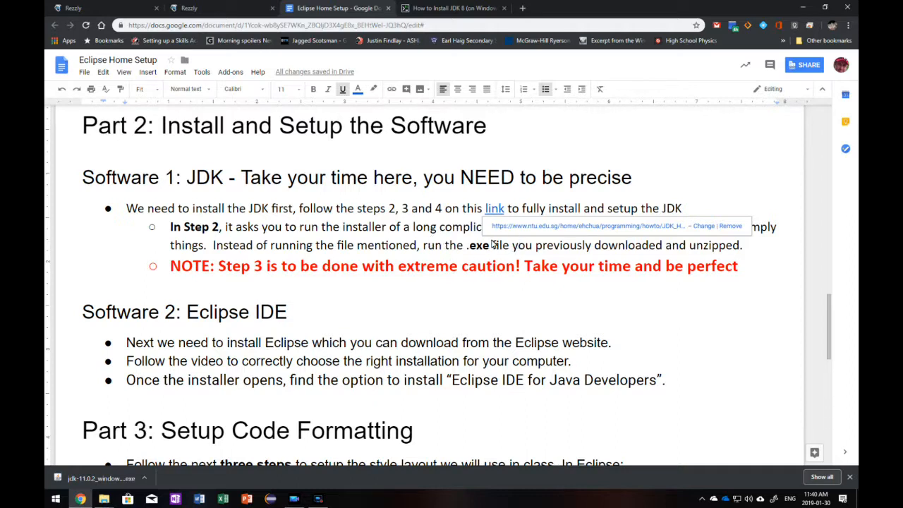
{"action": "left_click", "coordinate": [454, 211]}
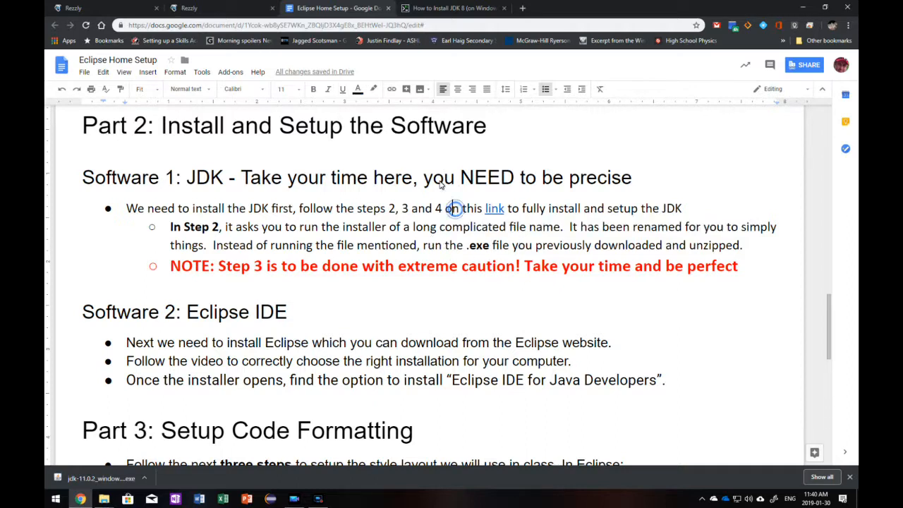
{"action": "left_click", "coordinate": [493, 208]}
{"action": "left_click", "coordinate": [446, 7]}
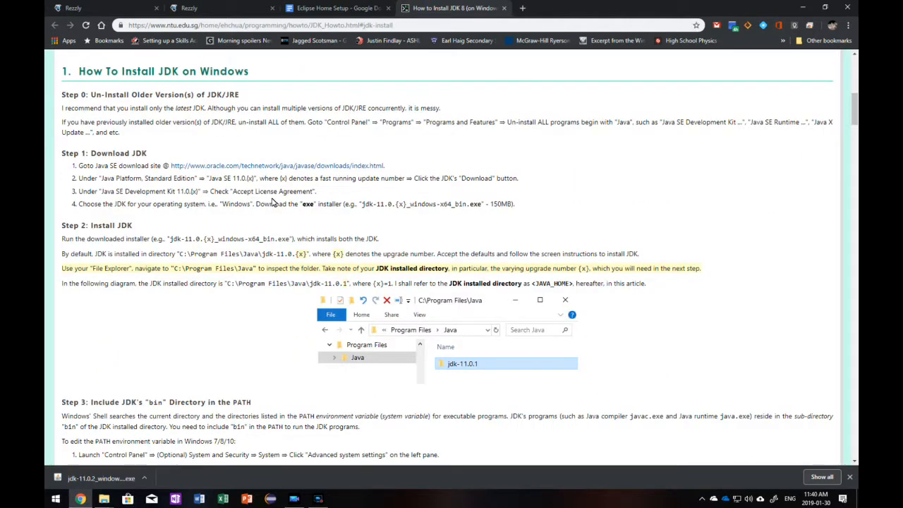
Step: Enlarge the instructions page and read Step 2, highlighting the note on the JDK installed directory and the path C:\Program Files\Java
{"action": "key", "text": "ctrl+plus"}
{"action": "key", "text": "ctrl+plus"}
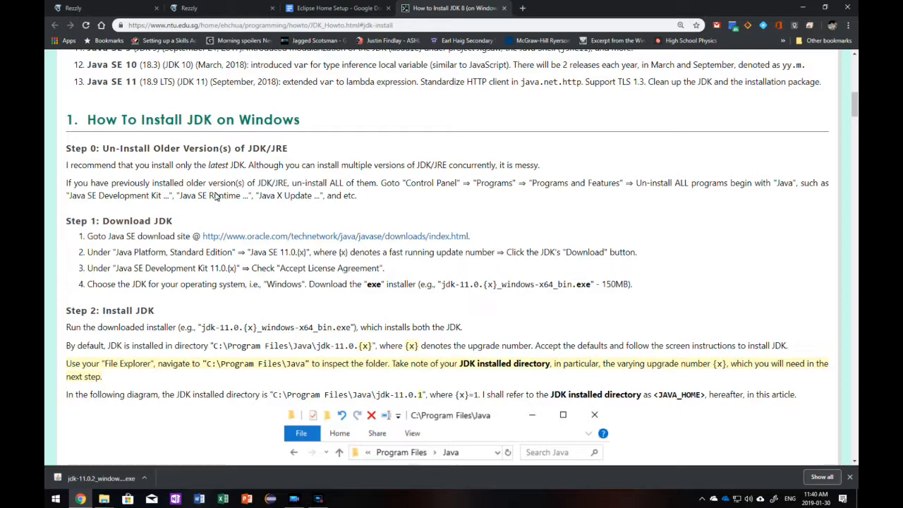
{"action": "scroll", "coordinate": [384, 270], "scroll_direction": "down", "scroll_amount": 1}
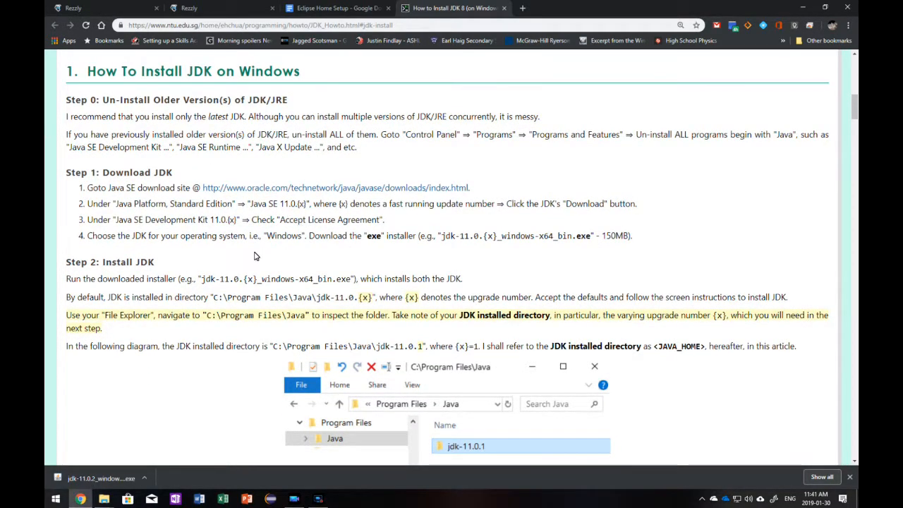
{"action": "scroll", "coordinate": [298, 222], "scroll_direction": "down", "scroll_amount": 1}
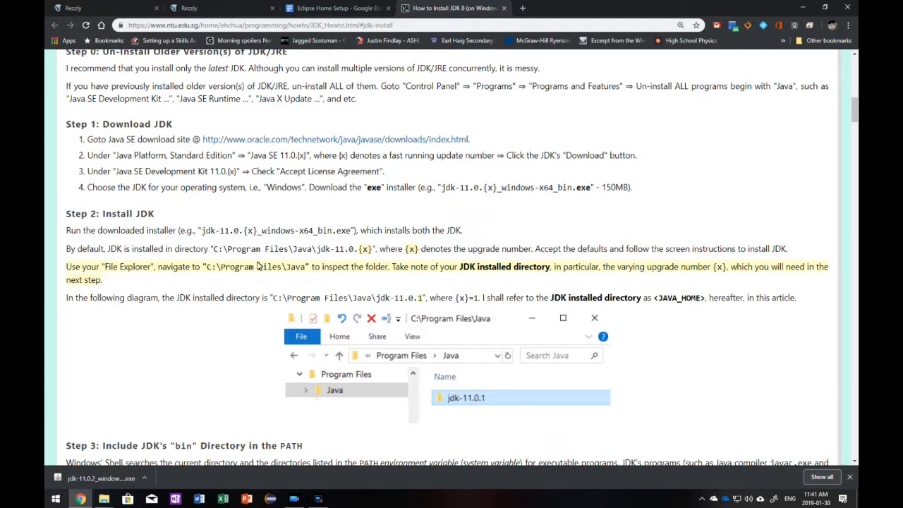
{"action": "scroll", "coordinate": [260, 266], "scroll_direction": "down", "scroll_amount": 2}
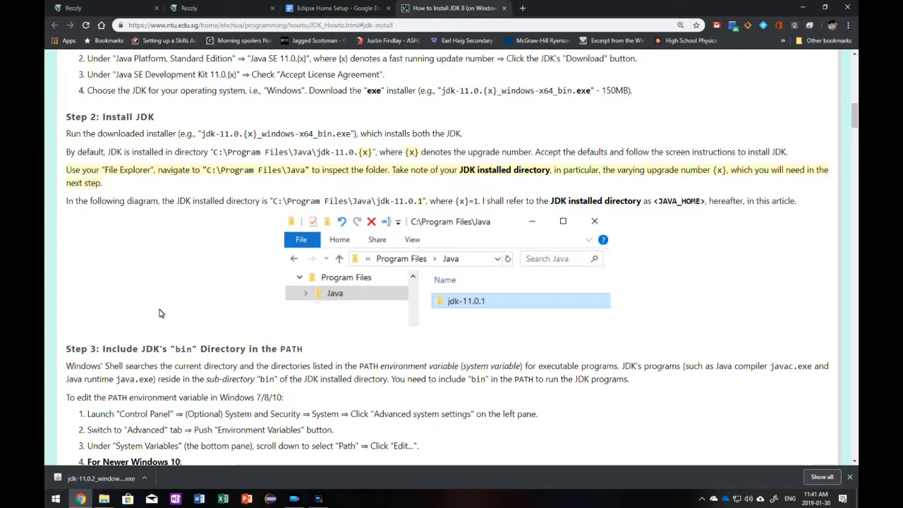
{"action": "left_click_drag", "start_coordinate": [552, 175], "coordinate": [391, 175]}
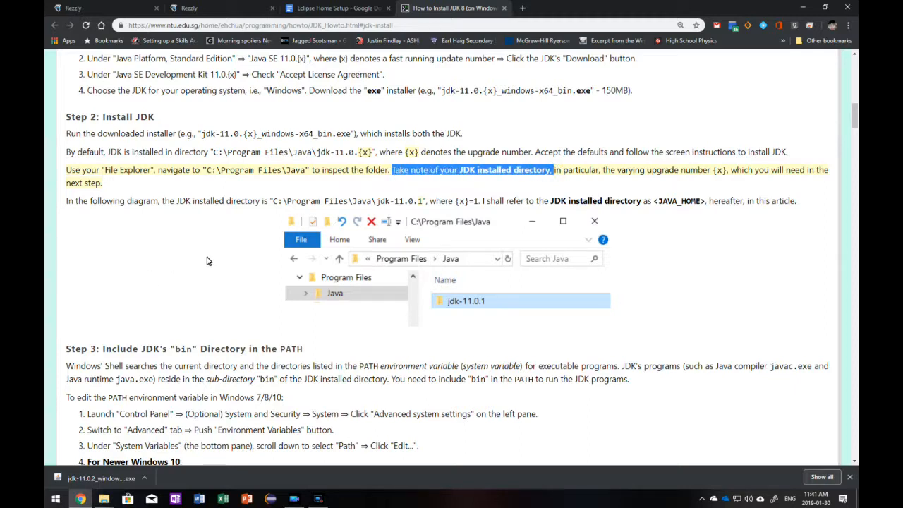
{"action": "left_click", "coordinate": [214, 192]}
{"action": "left_click_drag", "start_coordinate": [206, 170], "coordinate": [308, 170]}
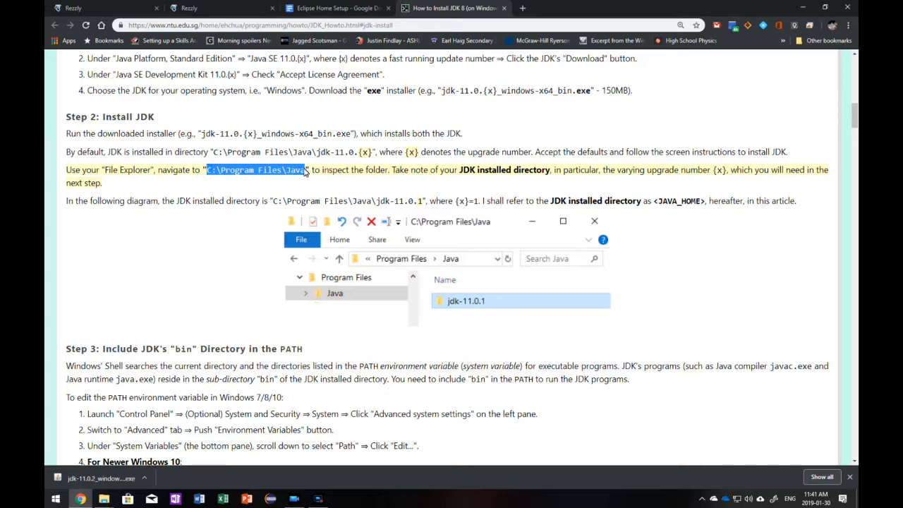
Step: Switch to File Explorer and browse to the installed JDK folder C:\Program Files\Java\jdk-11.0.2
{"action": "left_click", "coordinate": [103, 499]}
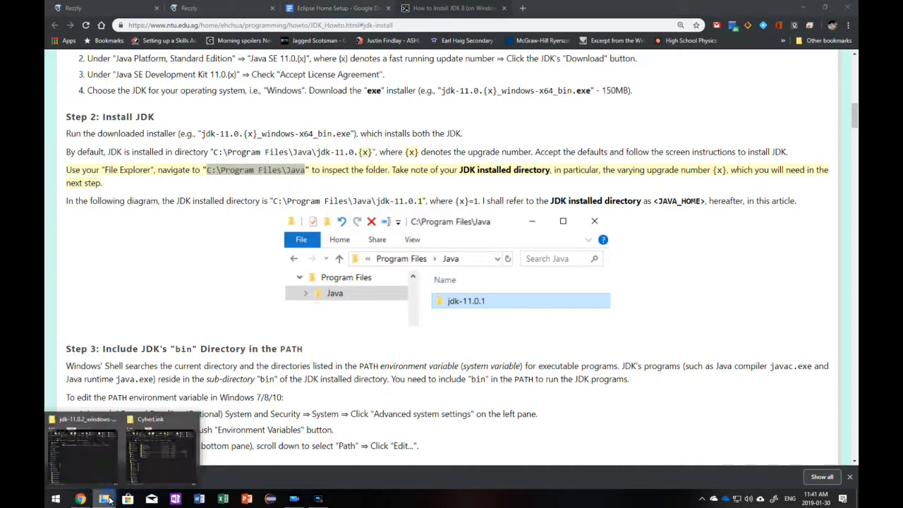
{"action": "left_click", "coordinate": [83, 452]}
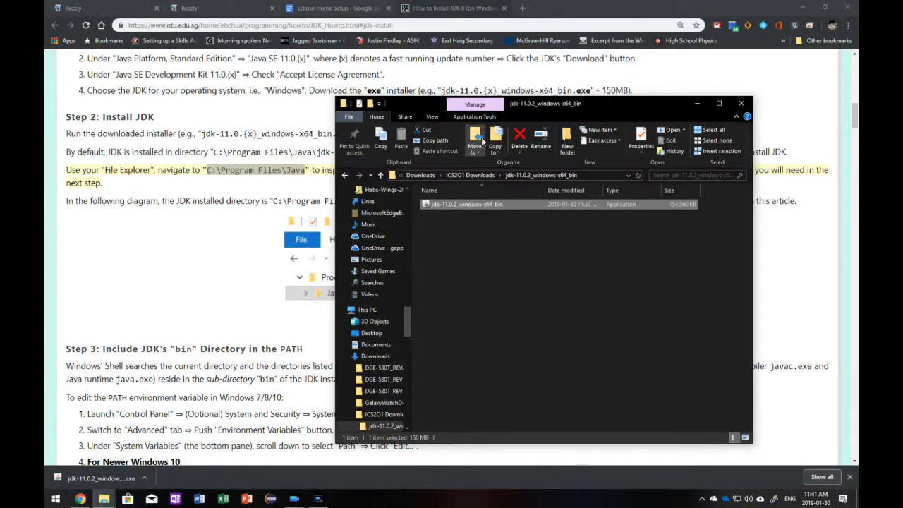
{"action": "left_click_drag", "start_coordinate": [408, 324], "coordinate": [411, 376]}
{"action": "left_click", "coordinate": [382, 271]}
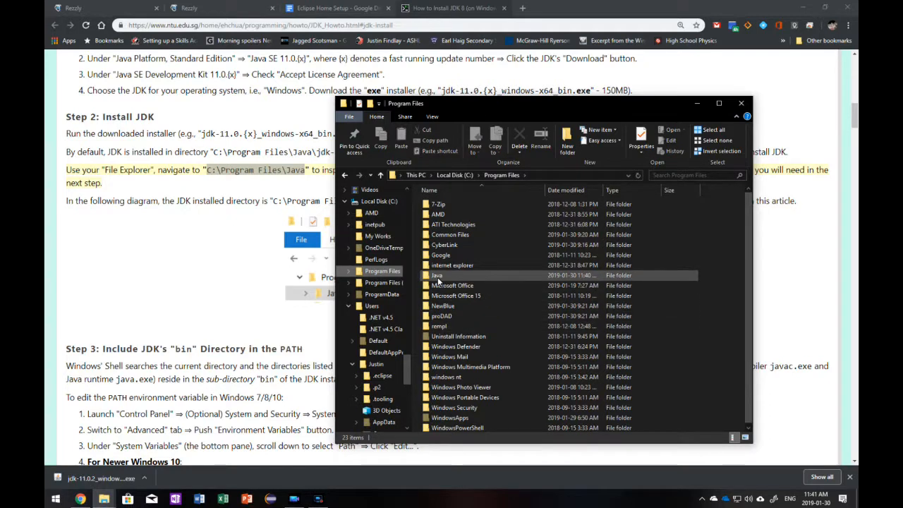
{"action": "double_click", "coordinate": [437, 278]}
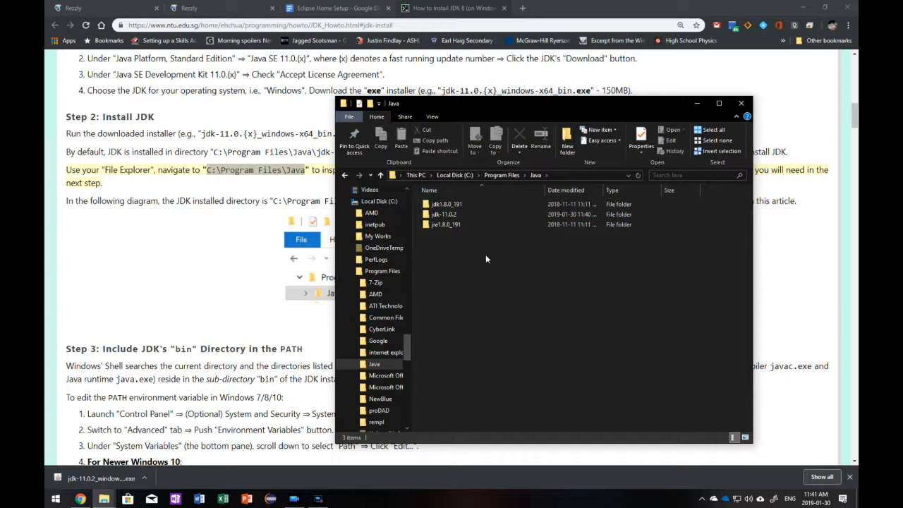
{"action": "left_click", "coordinate": [455, 218]}
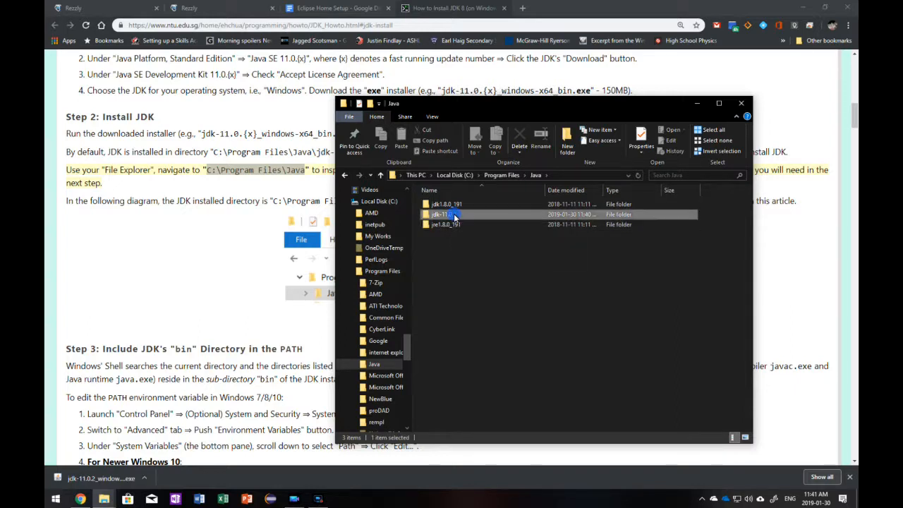
{"action": "double_click", "coordinate": [454, 214]}
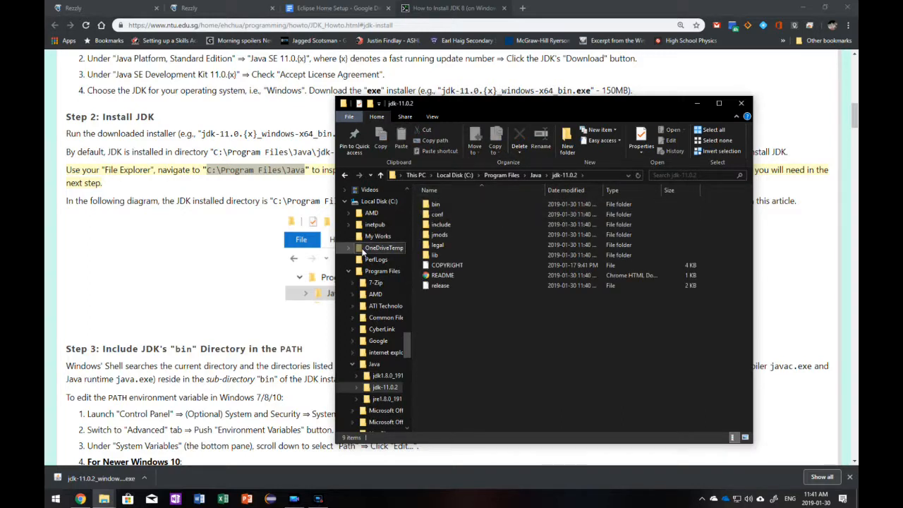
Step: Return to the instructions in Chrome and read Step 3 on including the JDK's bin directory in the PATH
{"action": "key", "text": "alt+Tab"}
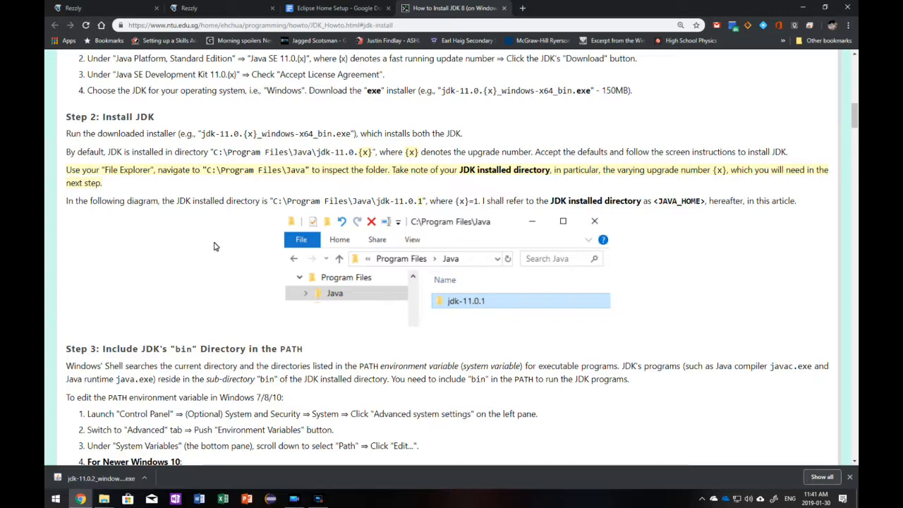
{"action": "scroll", "coordinate": [214, 243], "scroll_direction": "down", "scroll_amount": 2}
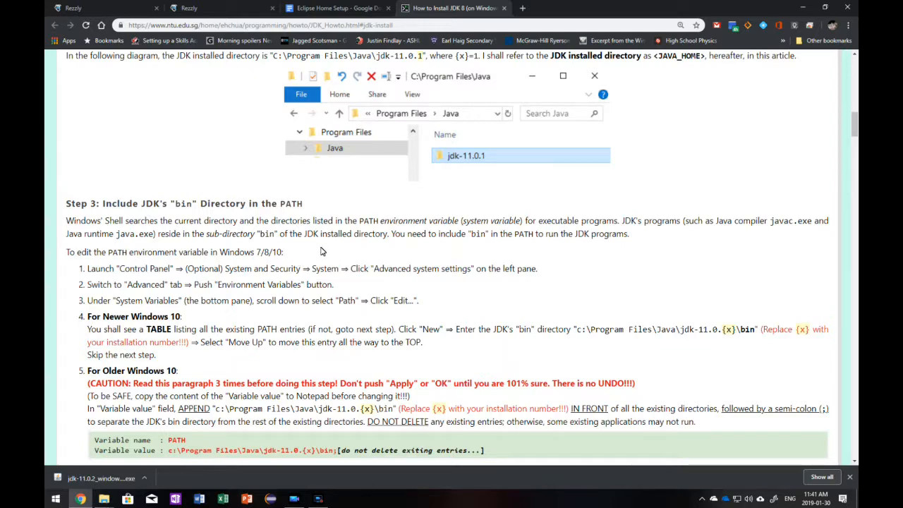
{"action": "scroll", "coordinate": [465, 255], "scroll_direction": "down", "scroll_amount": 1}
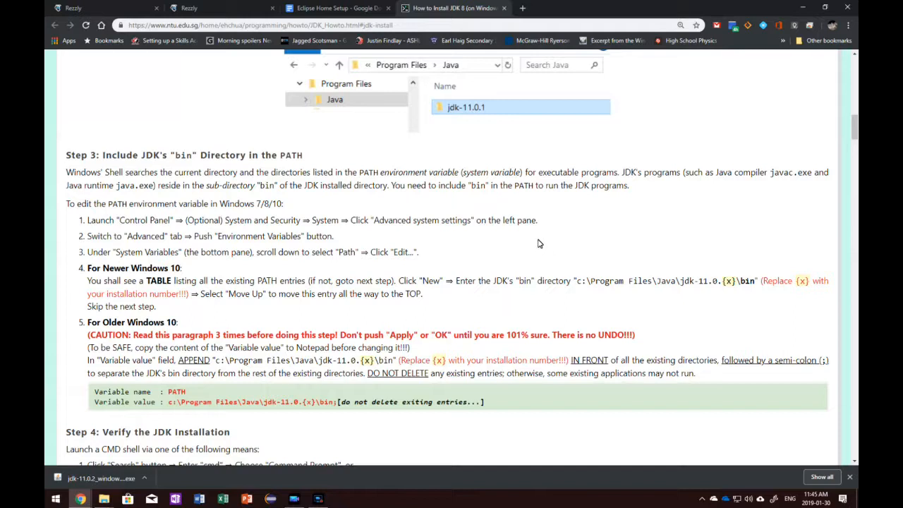
{"action": "left_click_drag", "start_coordinate": [337, 238], "coordinate": [91, 240]}
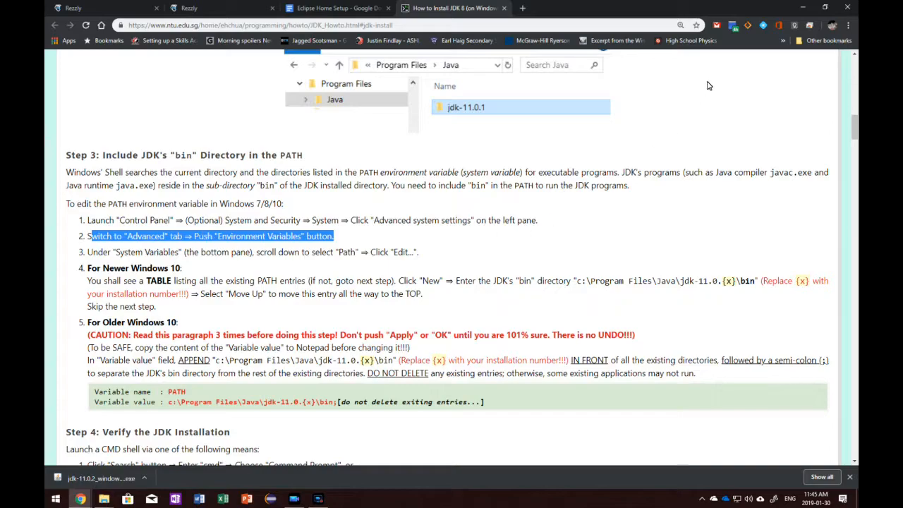
Step: From the desktop, open This PC's advanced system settings and bring up the Path system environment variable for editing
{"action": "left_click", "coordinate": [802, 7]}
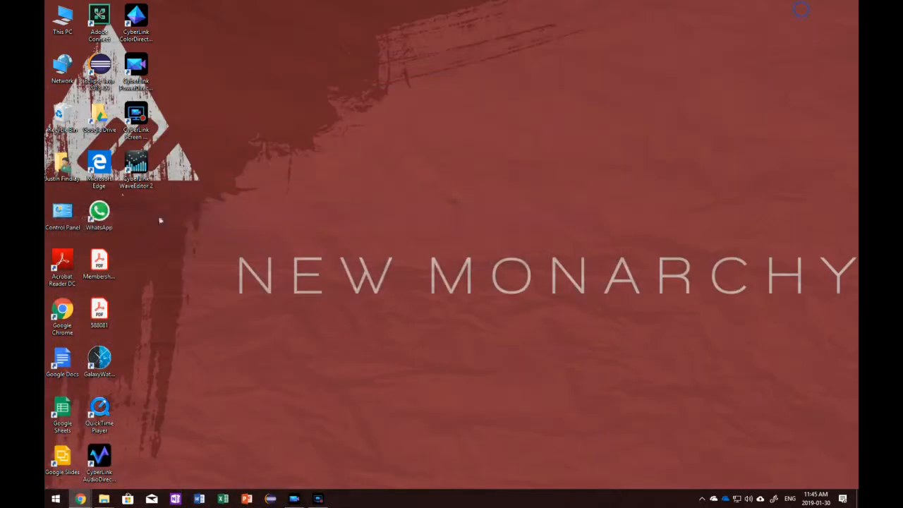
{"action": "right_click", "coordinate": [74, 23]}
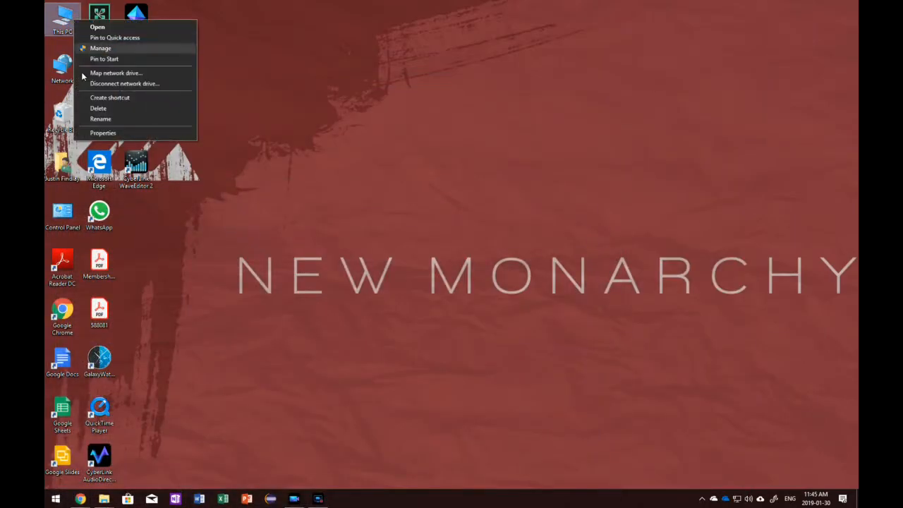
{"action": "left_click", "coordinate": [98, 138]}
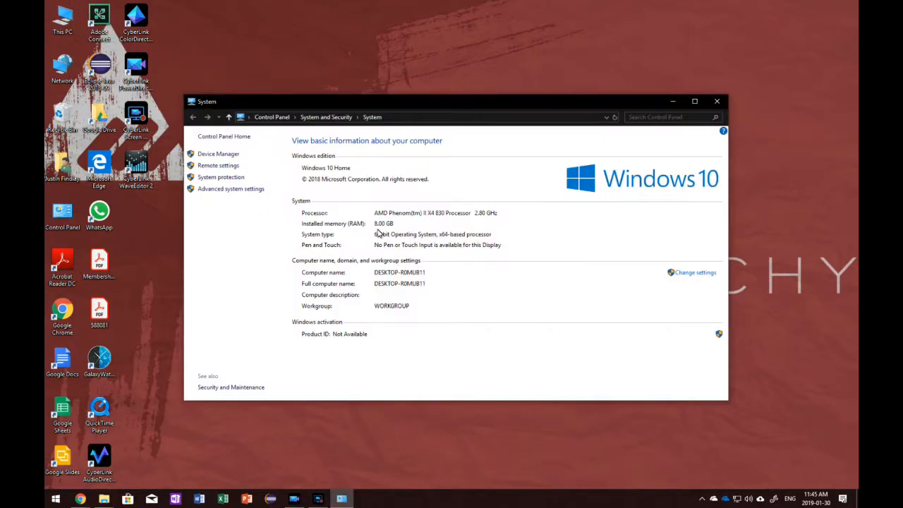
{"action": "left_click", "coordinate": [215, 194]}
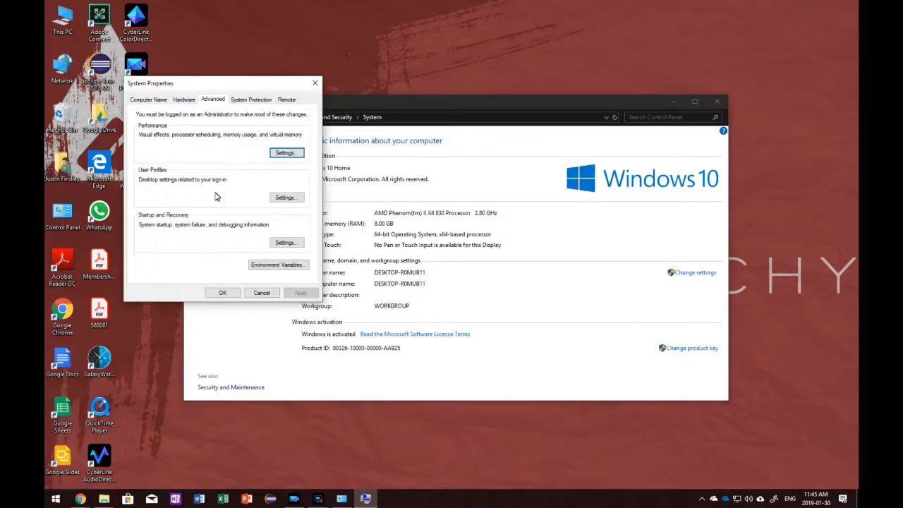
{"action": "key", "text": "alt+n"}
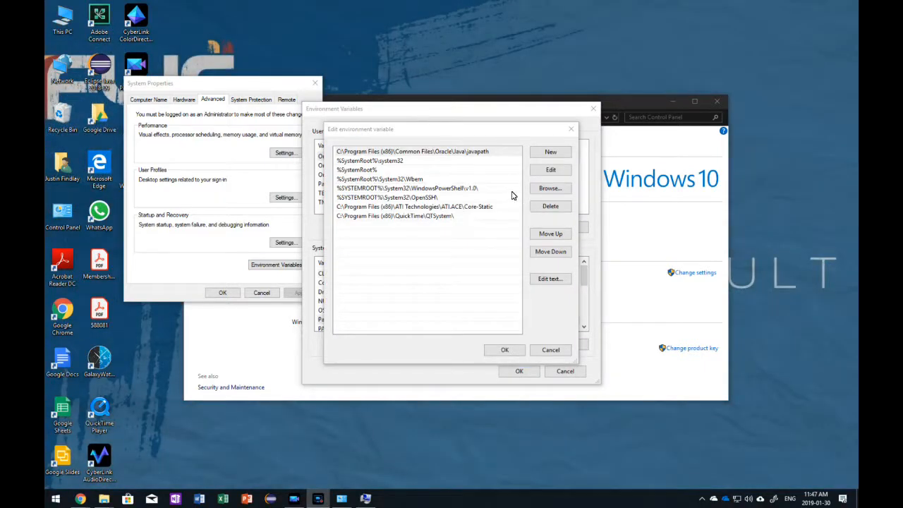
Step: Bring up the jdk-11.0.2 folder window and arrange it beside the Edit environment variable dialog so both are readable
{"action": "left_click", "coordinate": [543, 155]}
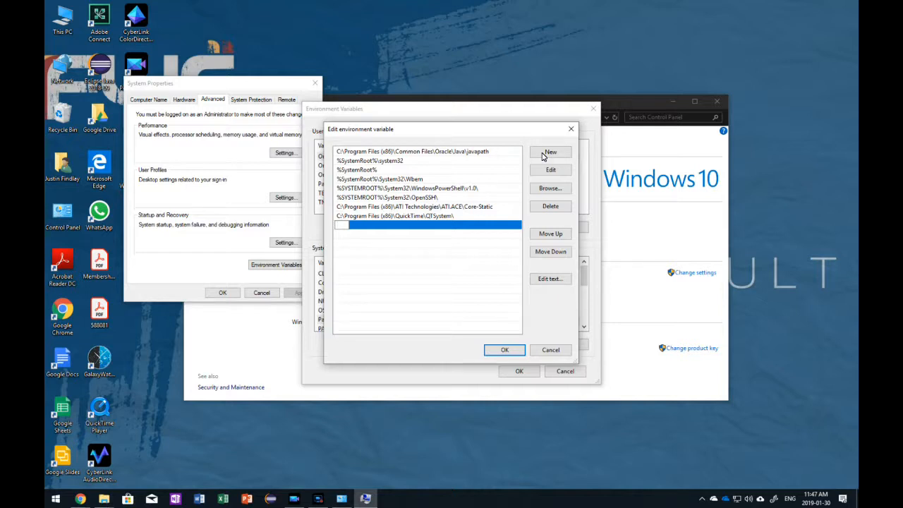
{"action": "left_click", "coordinate": [104, 499]}
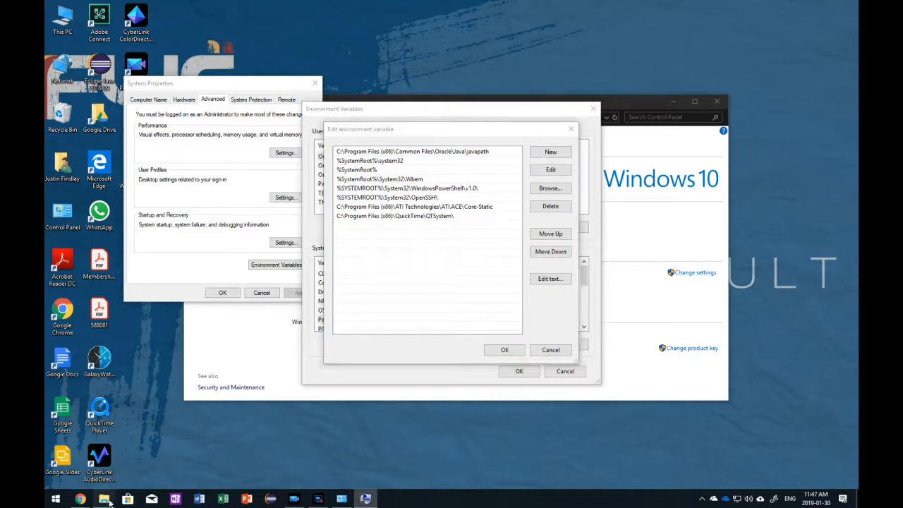
{"action": "left_click", "coordinate": [82, 454]}
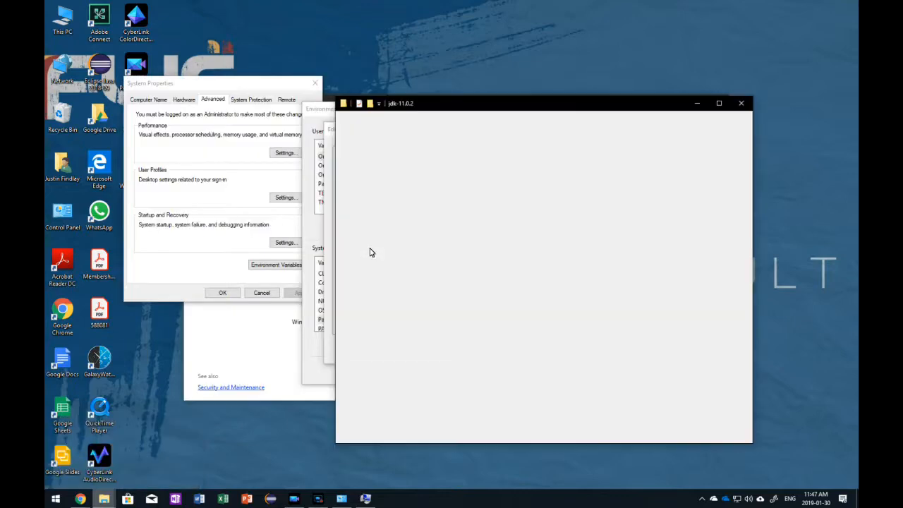
{"action": "left_click_drag", "start_coordinate": [409, 106], "coordinate": [515, 128]}
{"action": "left_click_drag", "start_coordinate": [399, 129], "coordinate": [266, 128]}
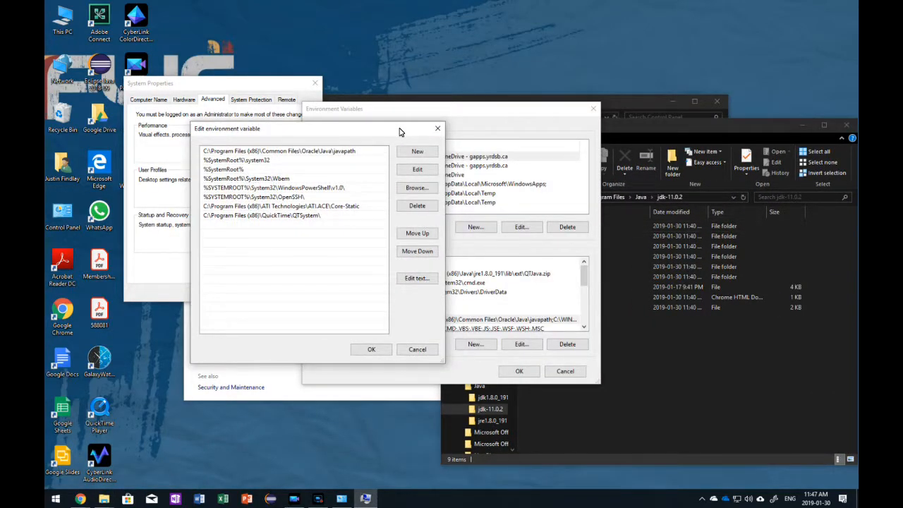
{"action": "left_click", "coordinate": [417, 152]}
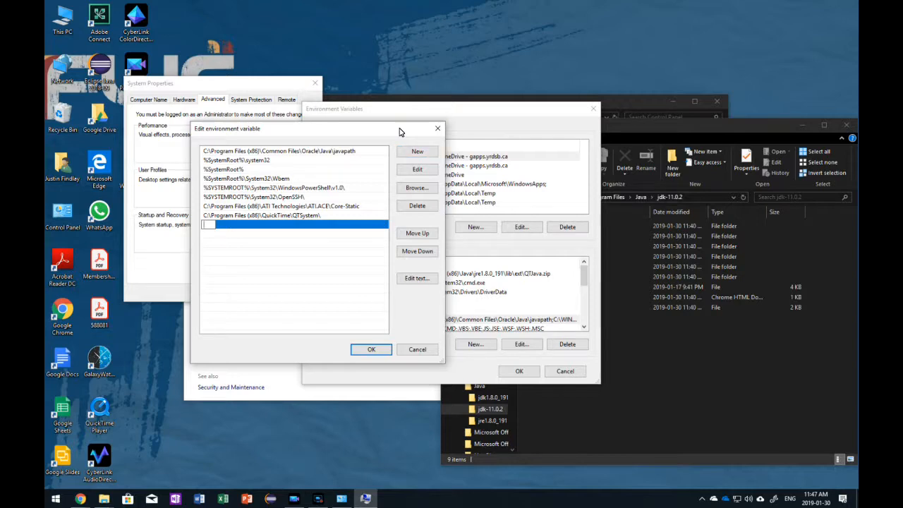
{"action": "left_click", "coordinate": [603, 136]}
{"action": "left_click_drag", "start_coordinate": [394, 134], "coordinate": [291, 146]}
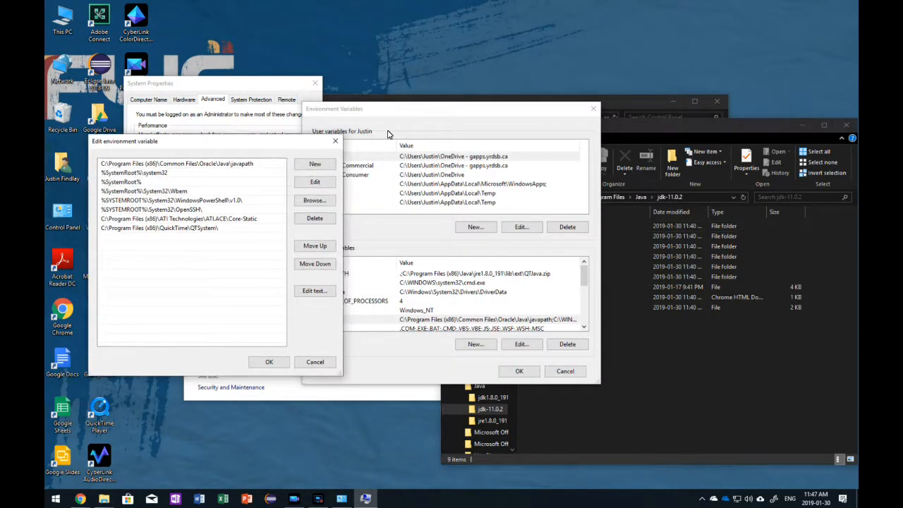
{"action": "left_click_drag", "start_coordinate": [639, 125], "coordinate": [615, 17]}
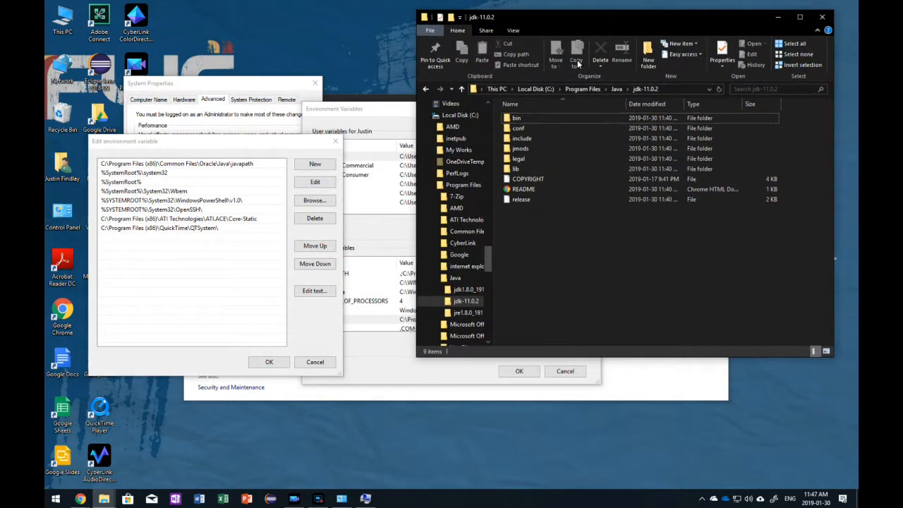
Step: Add the entry C:\Program Files\Java\jdk-11.0.2\bin to the Path variable's list
{"action": "left_click", "coordinate": [168, 277]}
{"action": "double_click", "coordinate": [168, 278]}
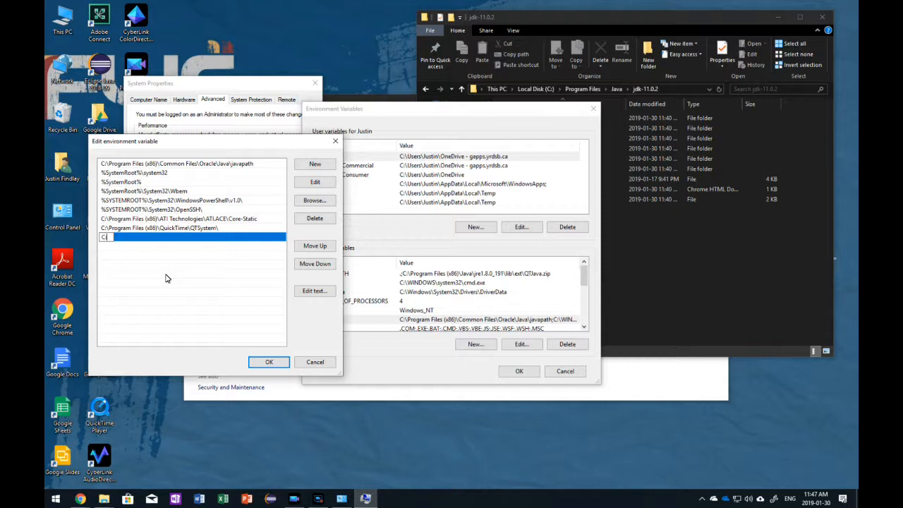
{"action": "type", "text": "C:\\Program Files\\Java\\jdk-11.0.2\\"}
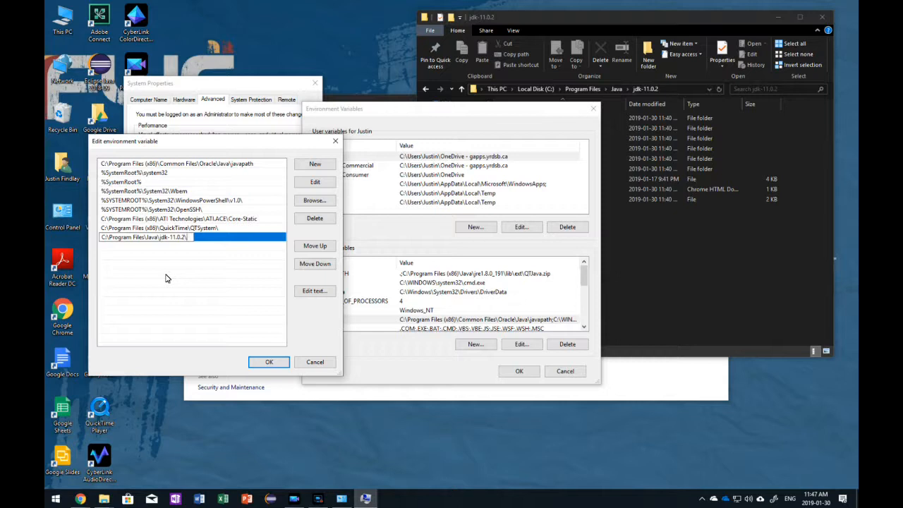
{"action": "type", "text": "n"}
{"action": "key", "text": "Return"}
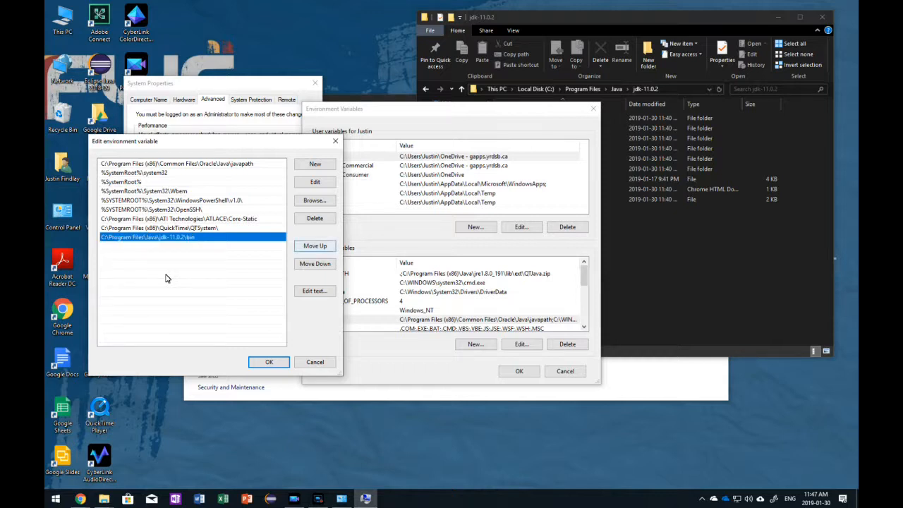
Step: Move the JDK bin entry all the way to the top of the Path list
{"action": "key", "text": "alt+u"}
{"action": "key", "text": "alt+u"}
{"action": "key", "text": "alt+u"}
{"action": "key", "text": "alt+u"}
{"action": "key", "text": "alt+u"}
{"action": "key", "text": "alt+u"}
{"action": "key", "text": "alt+u"}
{"action": "key", "text": "alt+u"}
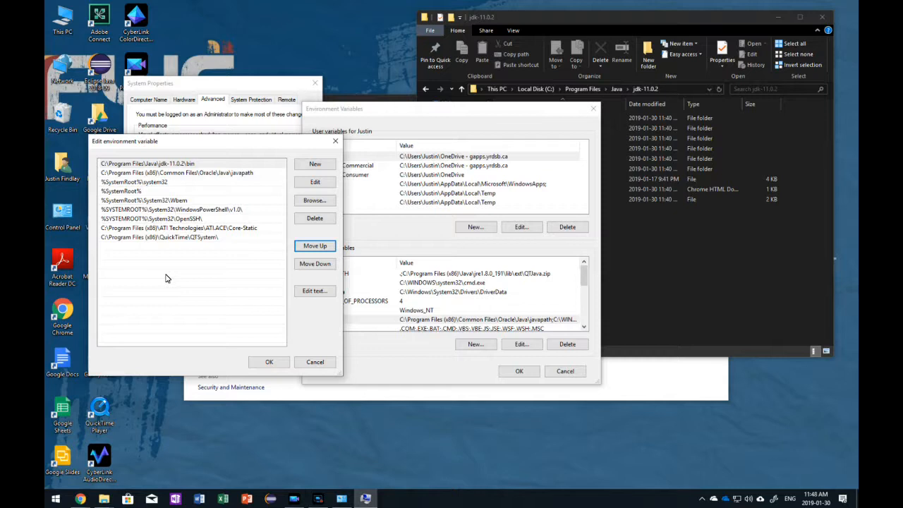
Step: Accept the Path change in all the open settings dialogs and close the JDK folder and System windows
{"action": "left_click", "coordinate": [272, 364]}
{"action": "left_click", "coordinate": [519, 371]}
{"action": "left_click", "coordinate": [222, 292]}
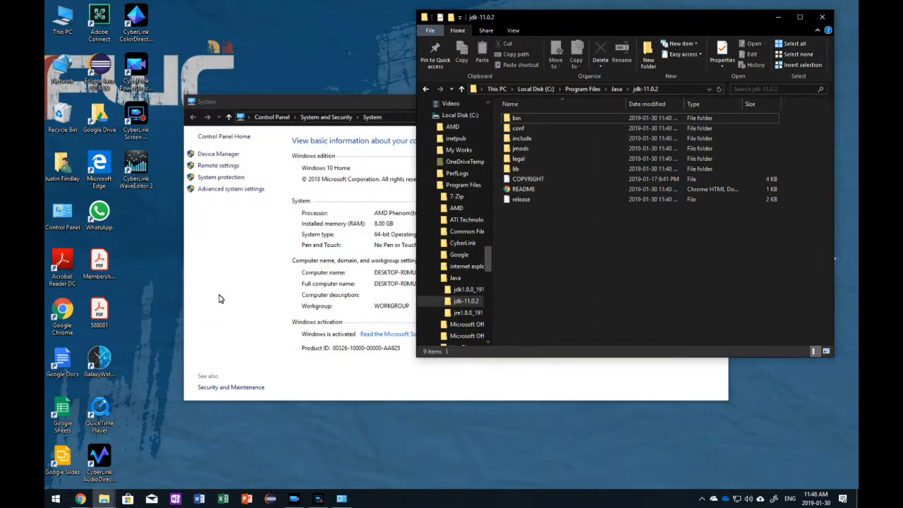
{"action": "left_click", "coordinate": [831, 13]}
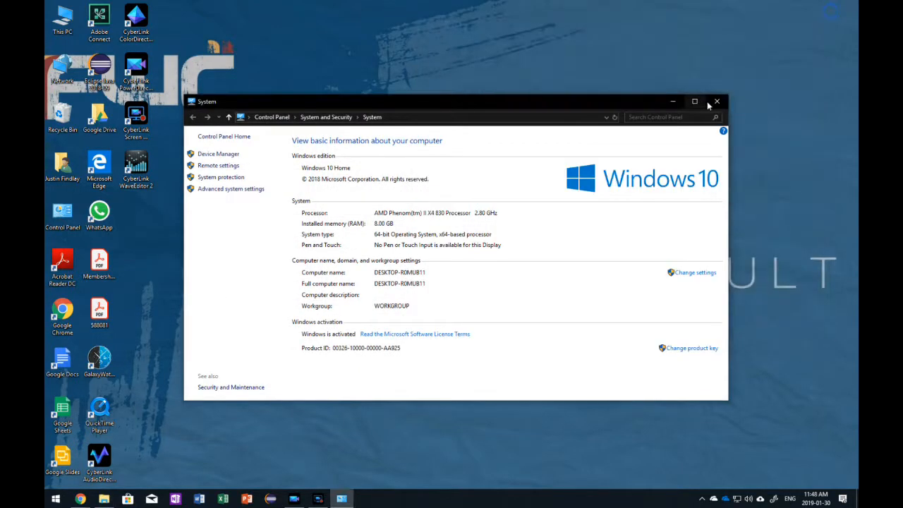
{"action": "left_click", "coordinate": [715, 103]}
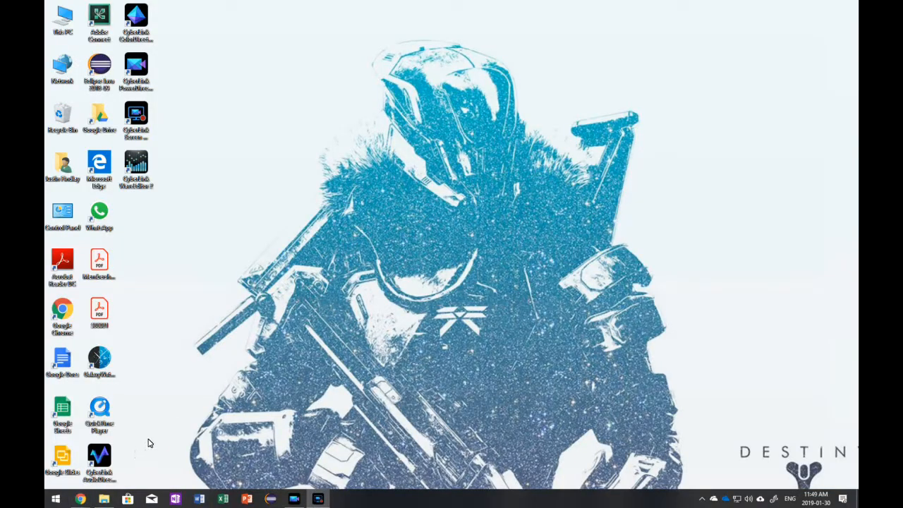
Step: Open a Command Prompt and run path to list the PATH entries
{"action": "left_click", "coordinate": [55, 499]}
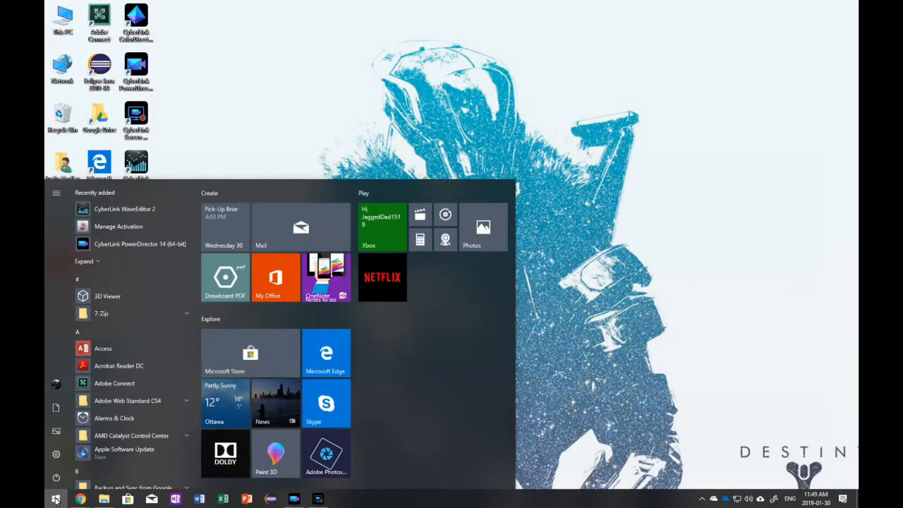
{"action": "type", "text": "c"}
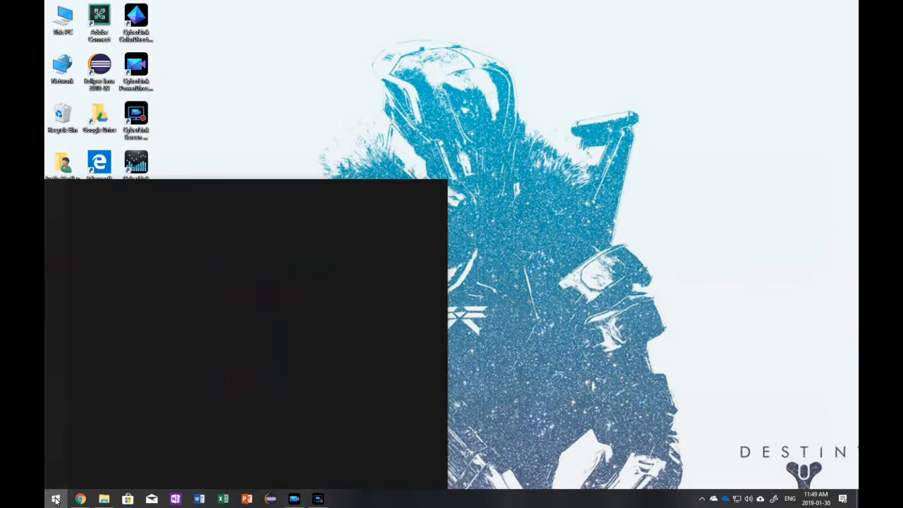
{"action": "type", "text": "md"}
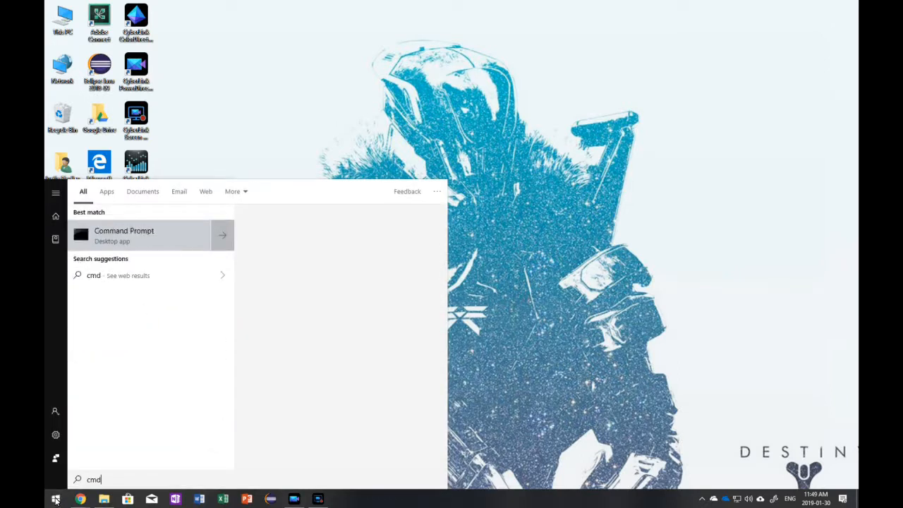
{"action": "key", "text": "Return"}
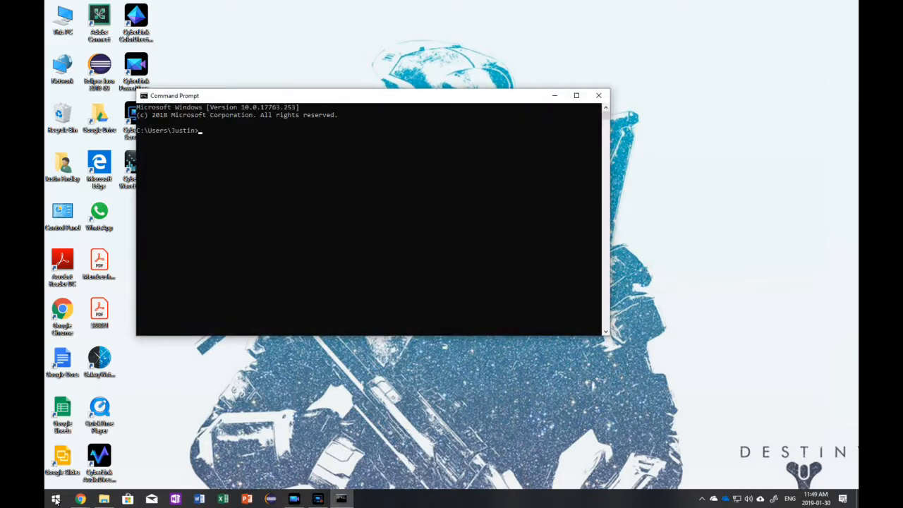
{"action": "type", "text": "path"}
{"action": "key", "text": "Return"}
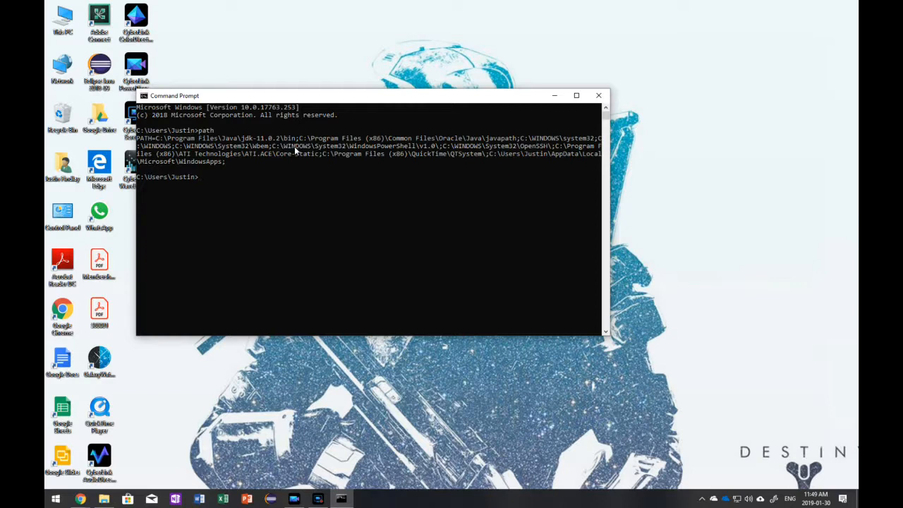
Step: Check the installed JDK and JRE versions by running javac -version and java -version
{"action": "type", "text": "javac -version"}
{"action": "key", "text": "Return"}
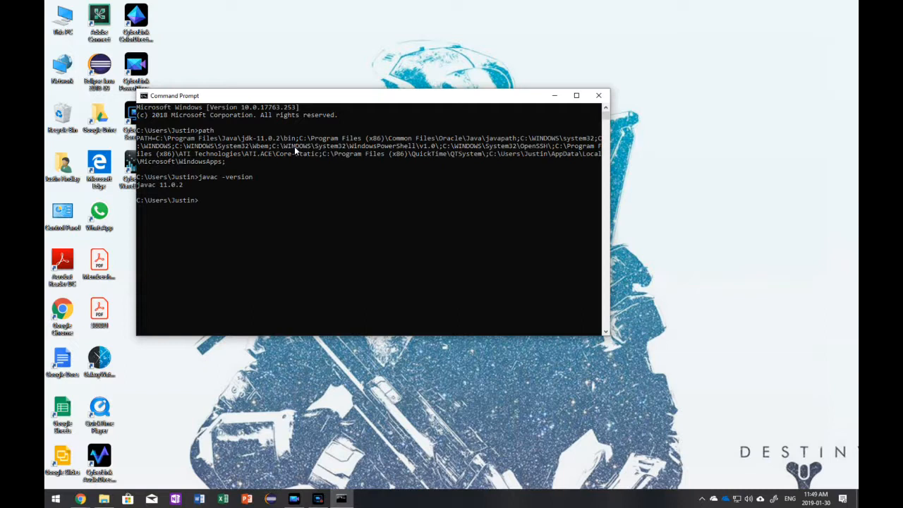
{"action": "type", "text": "java -version"}
{"action": "key", "text": "Return"}
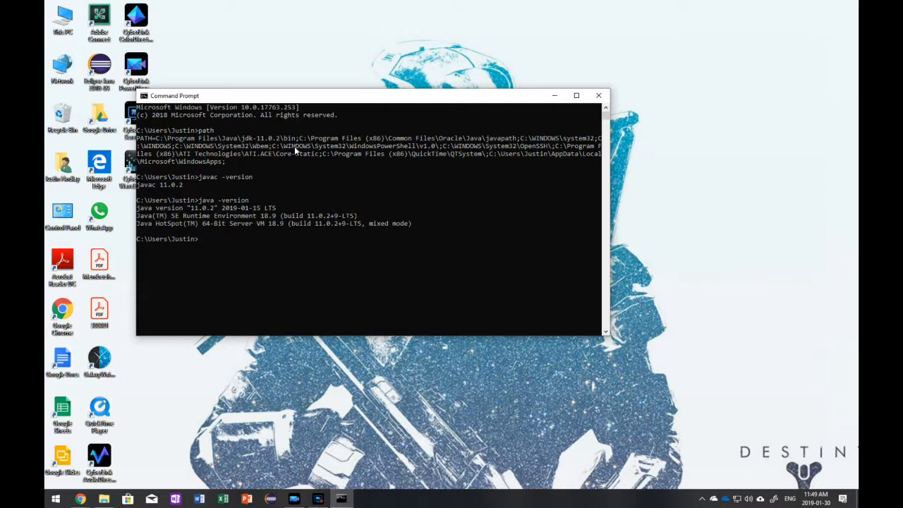
{"action": "left_click", "coordinate": [262, 277]}
Step: Switch to Chrome, review Step 4 of the JDK instructions, and return to Part 2 of the Eclipse Home Setup document
{"action": "left_click", "coordinate": [80, 499]}
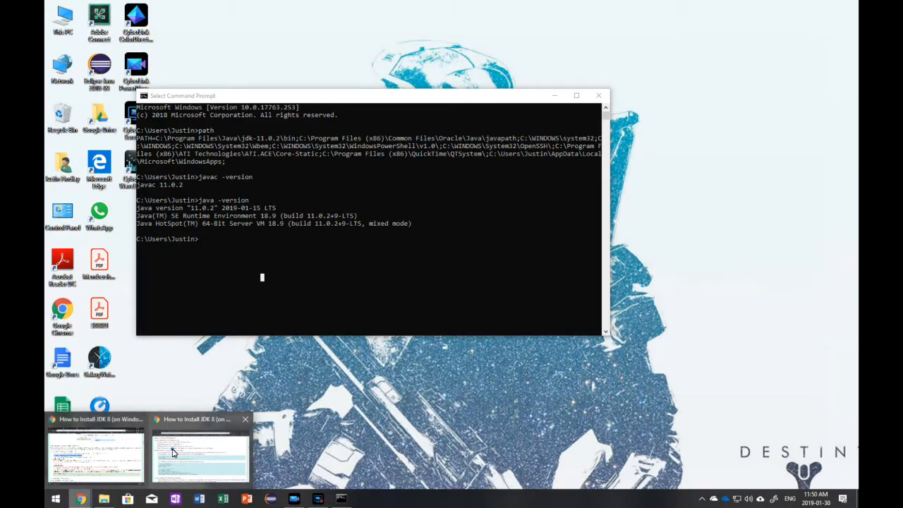
{"action": "left_click", "coordinate": [173, 452]}
{"action": "left_click", "coordinate": [210, 233]}
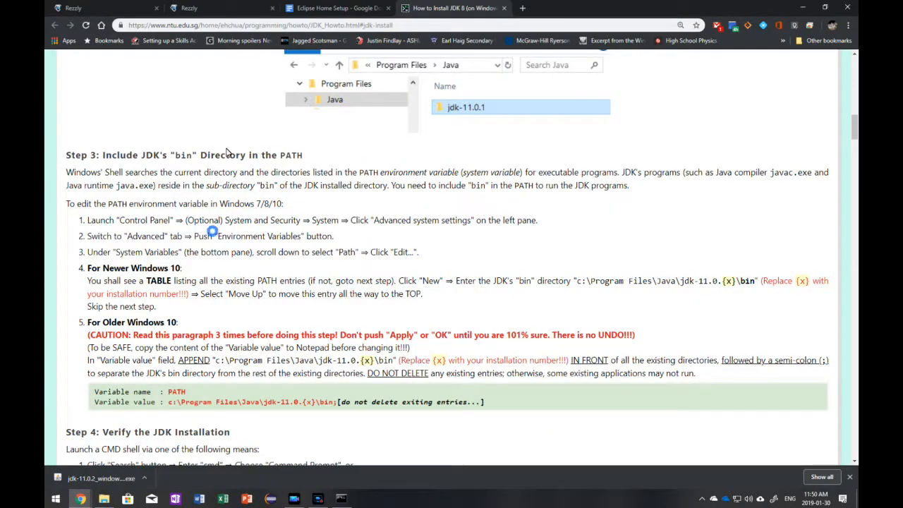
{"action": "scroll", "coordinate": [310, 253], "scroll_direction": "down", "scroll_amount": 3}
{"action": "scroll", "coordinate": [303, 261], "scroll_direction": "down", "scroll_amount": 3}
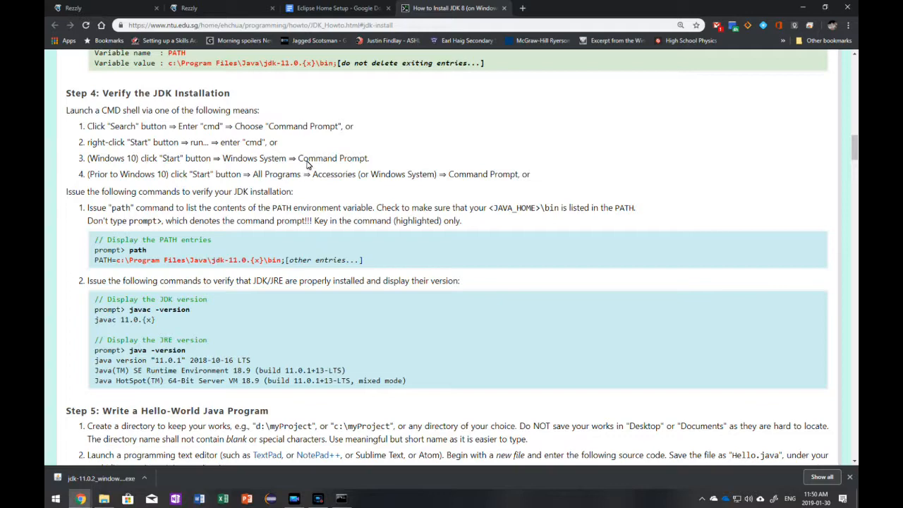
{"action": "left_click", "coordinate": [336, 7]}
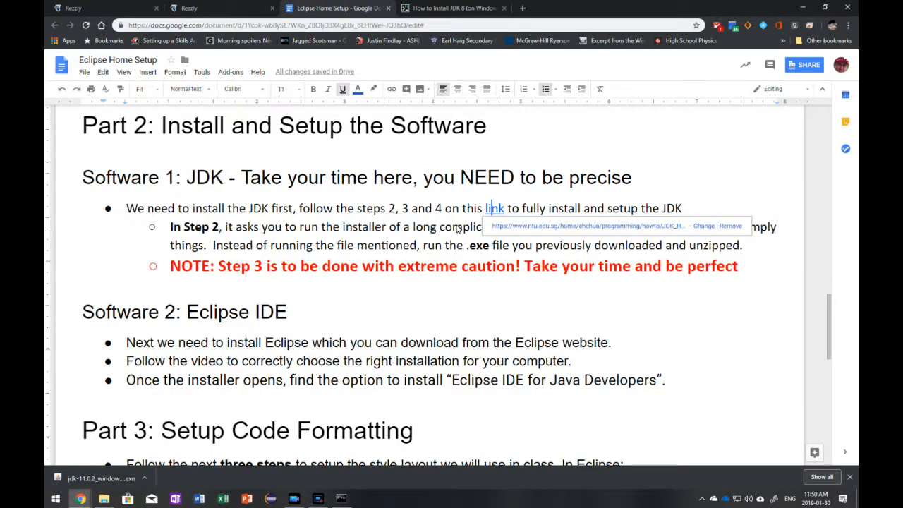
{"action": "left_click", "coordinate": [445, 246]}
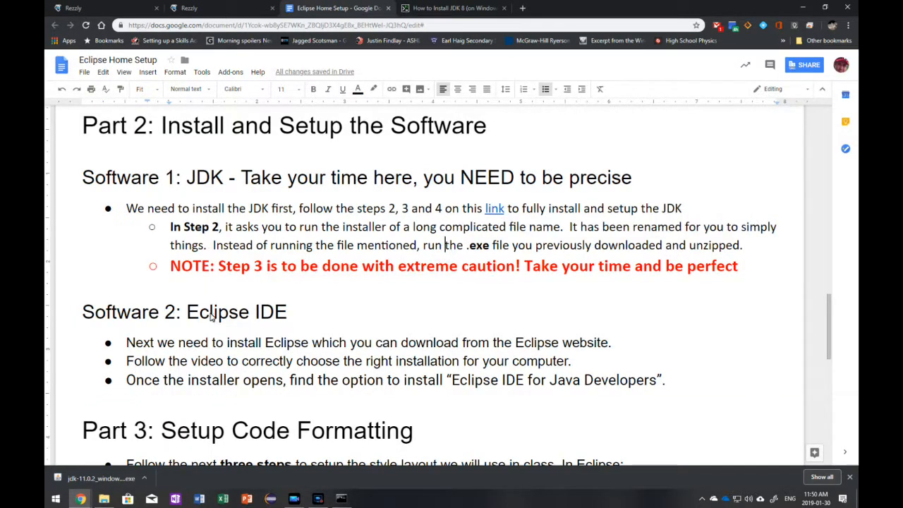